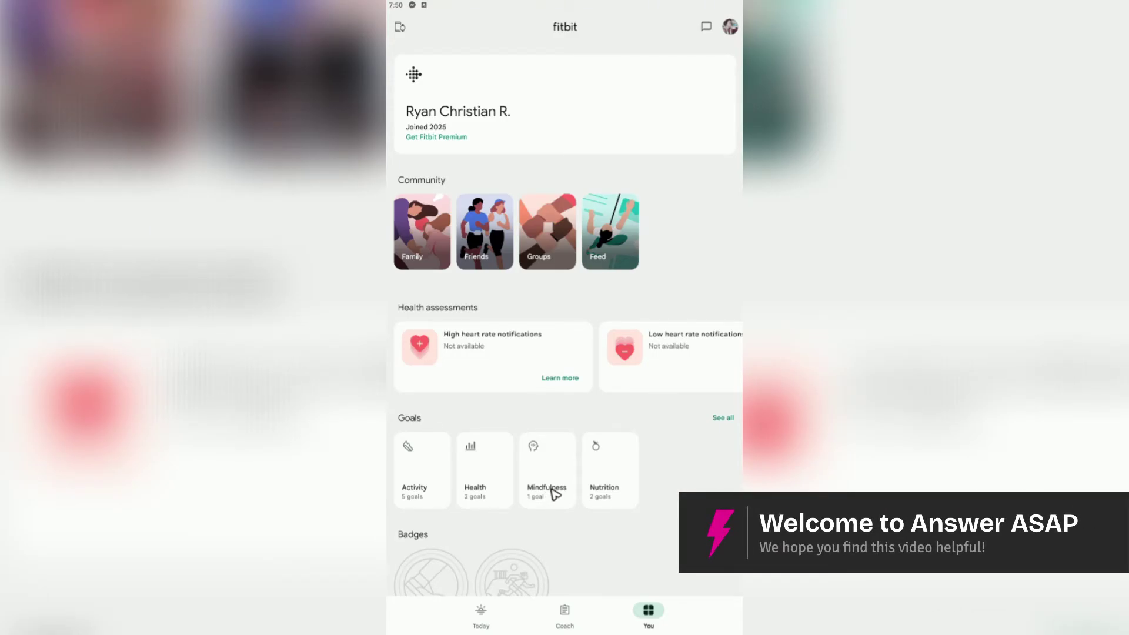
- Open the account menu from the profile avatar on the You page
click(731, 28)
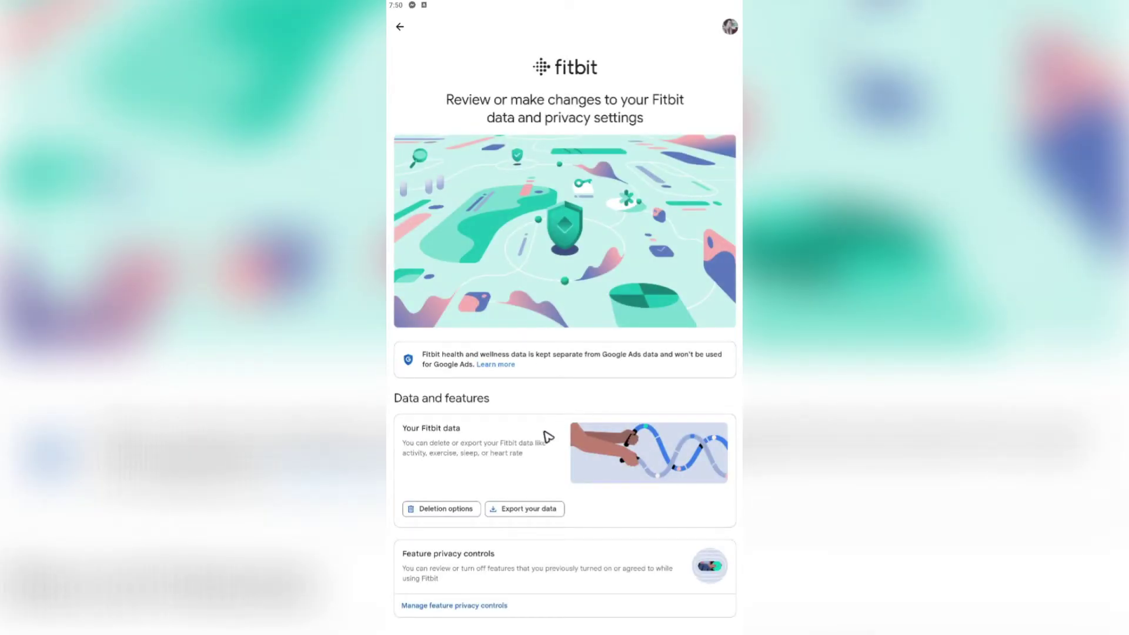
drag(554, 433, 567, 202)
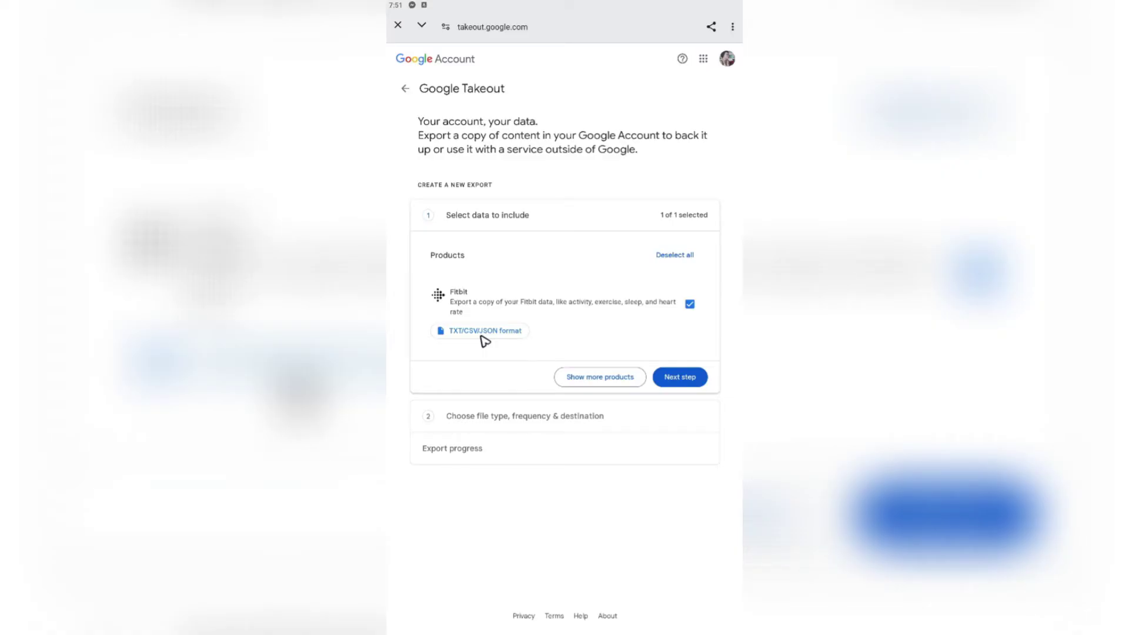
- Keep Fitbit as the only selected product and continue to export settings
click(680, 377)
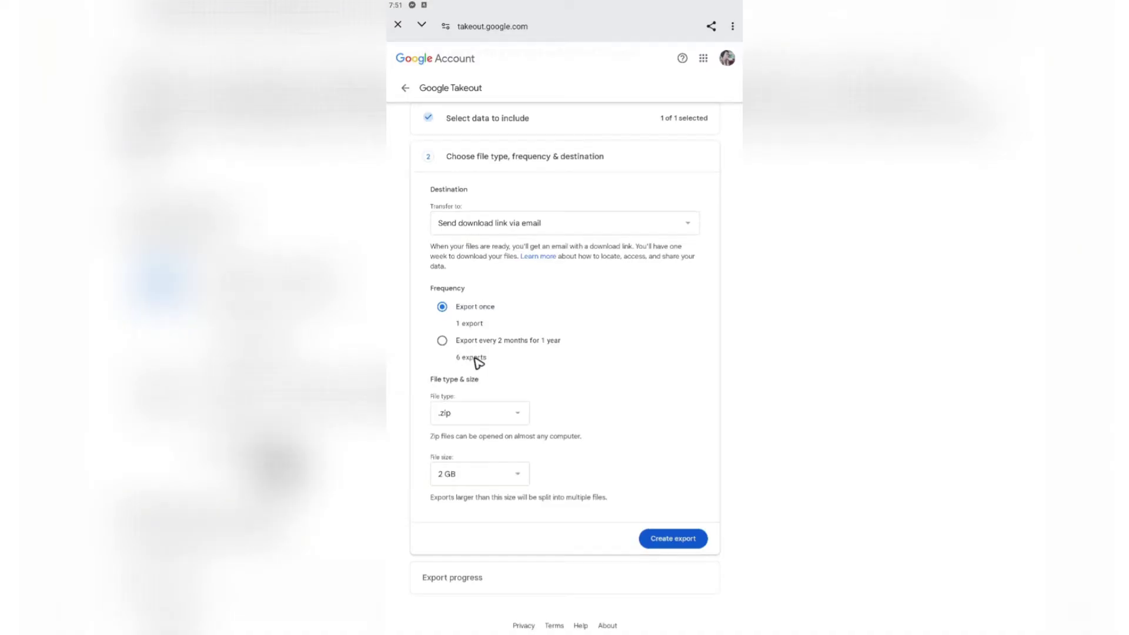
scroll(464, 371, down, 1)
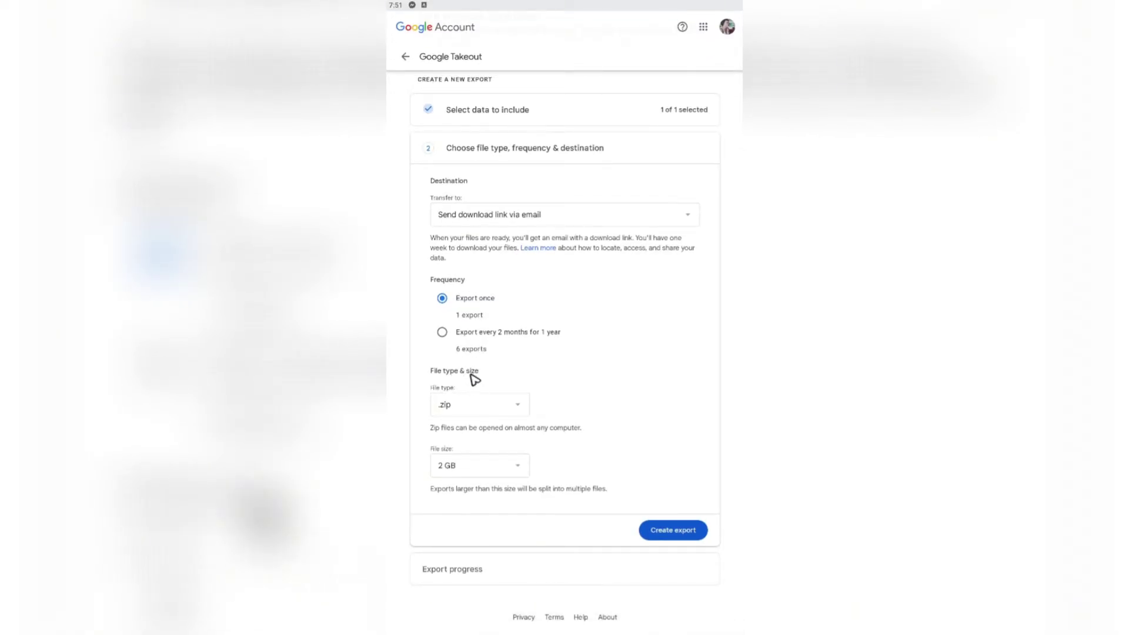
- Keep .zip as the export file type and set the file size to 4 GB
click(484, 409)
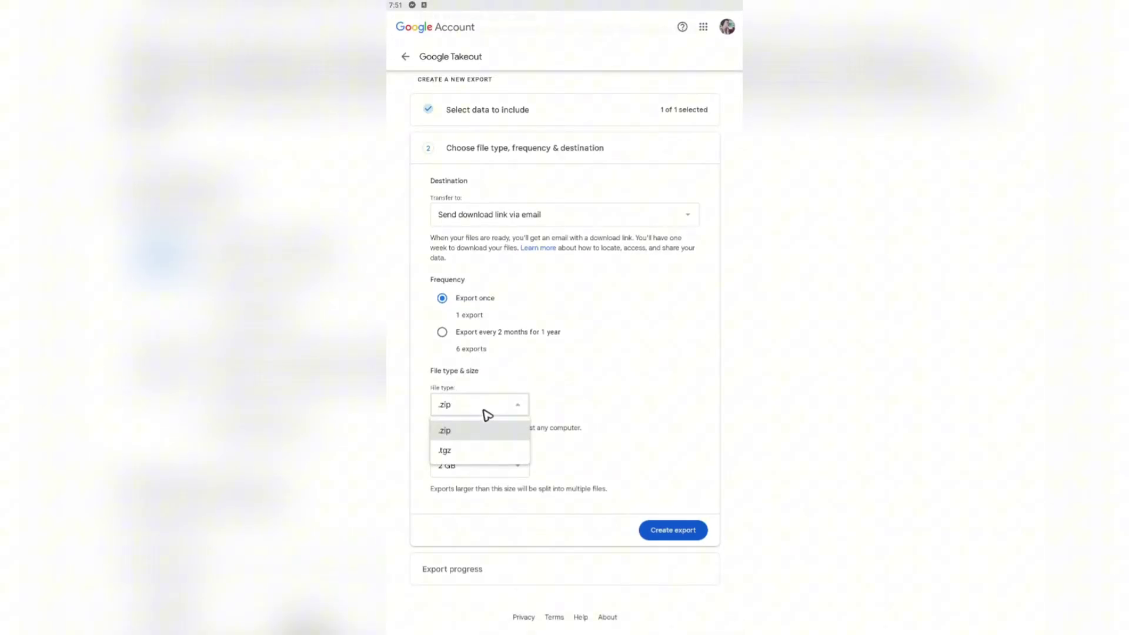
click(466, 436)
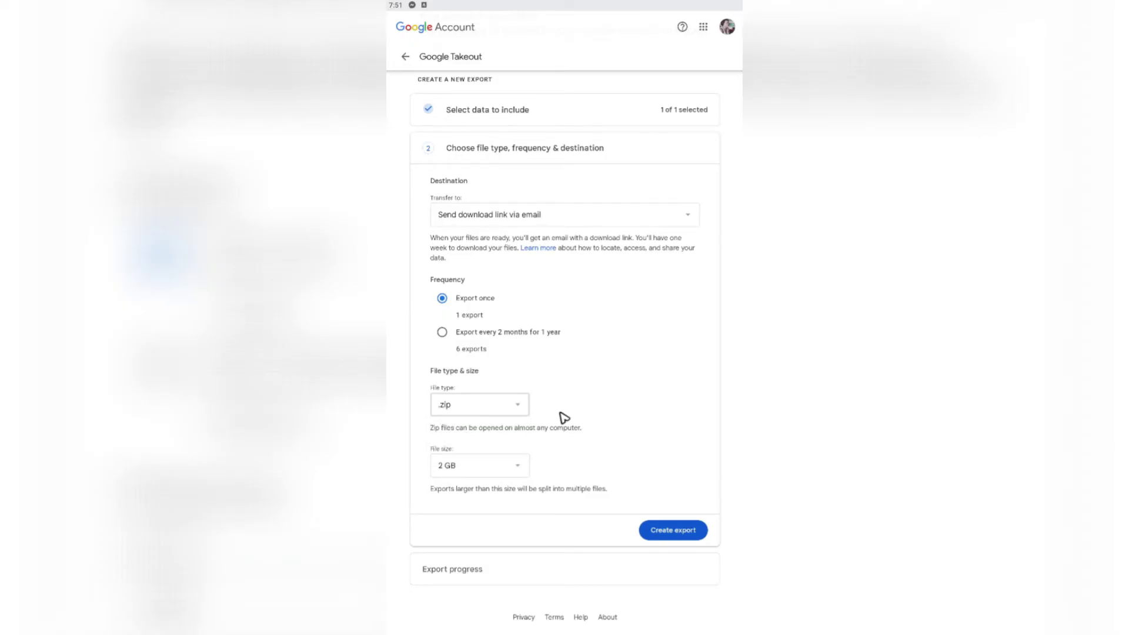
click(490, 471)
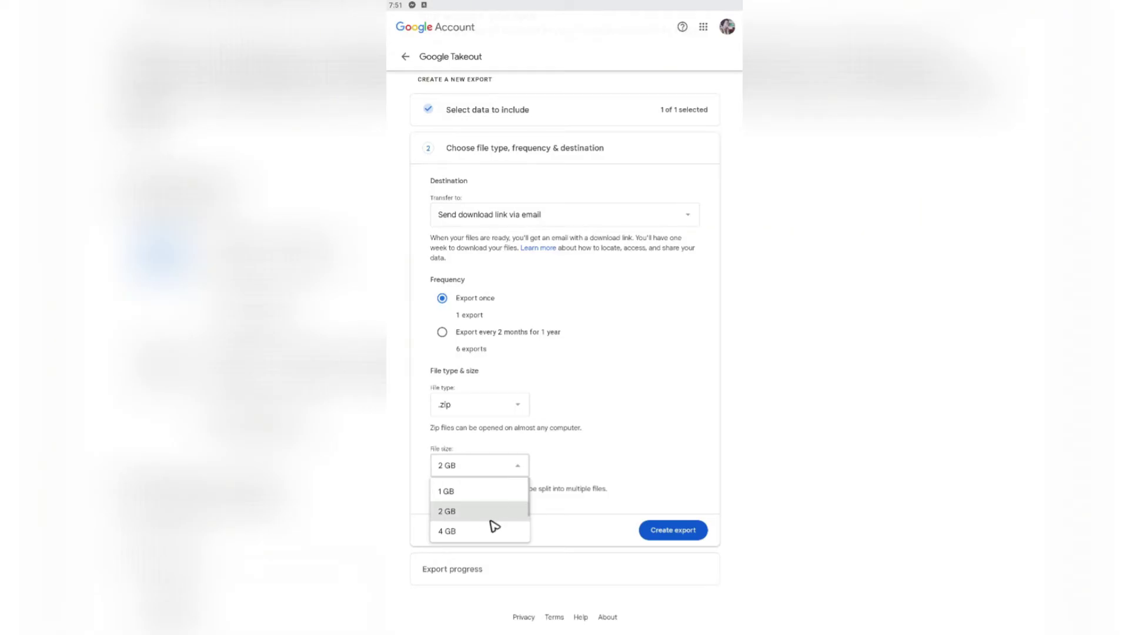
click(460, 536)
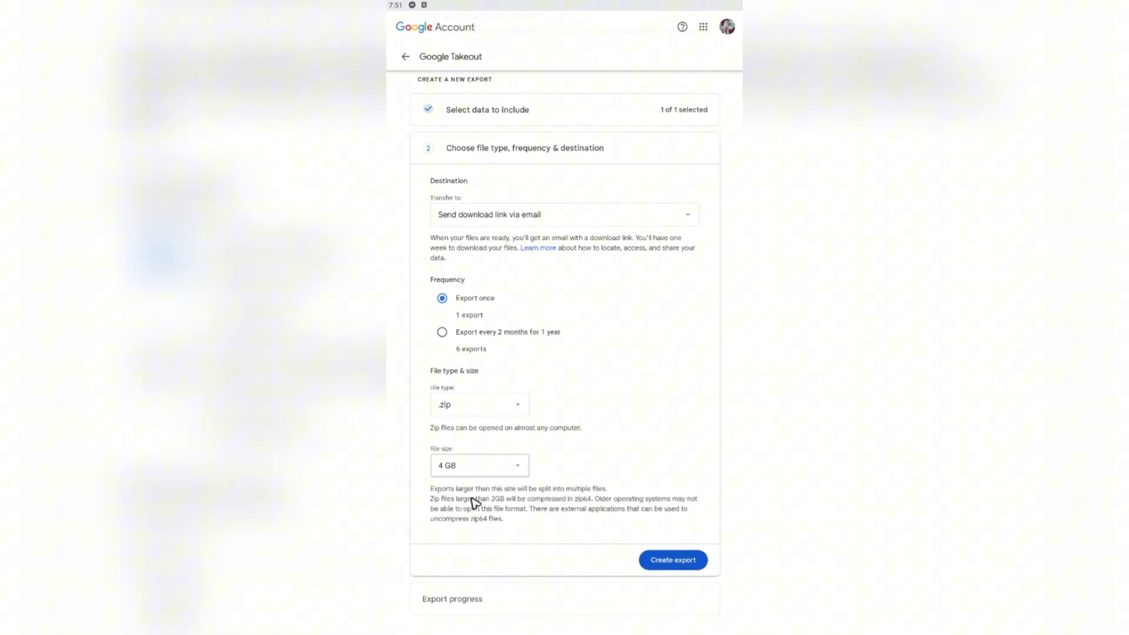
scroll(617, 335, down, 1)
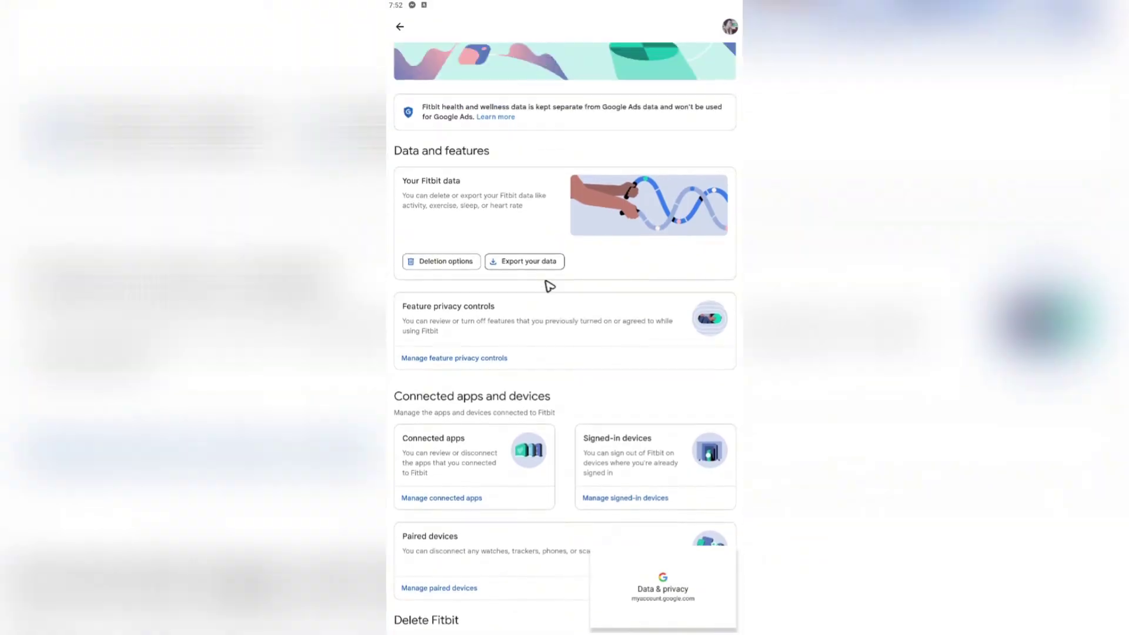
scroll(557, 291, up, 1)
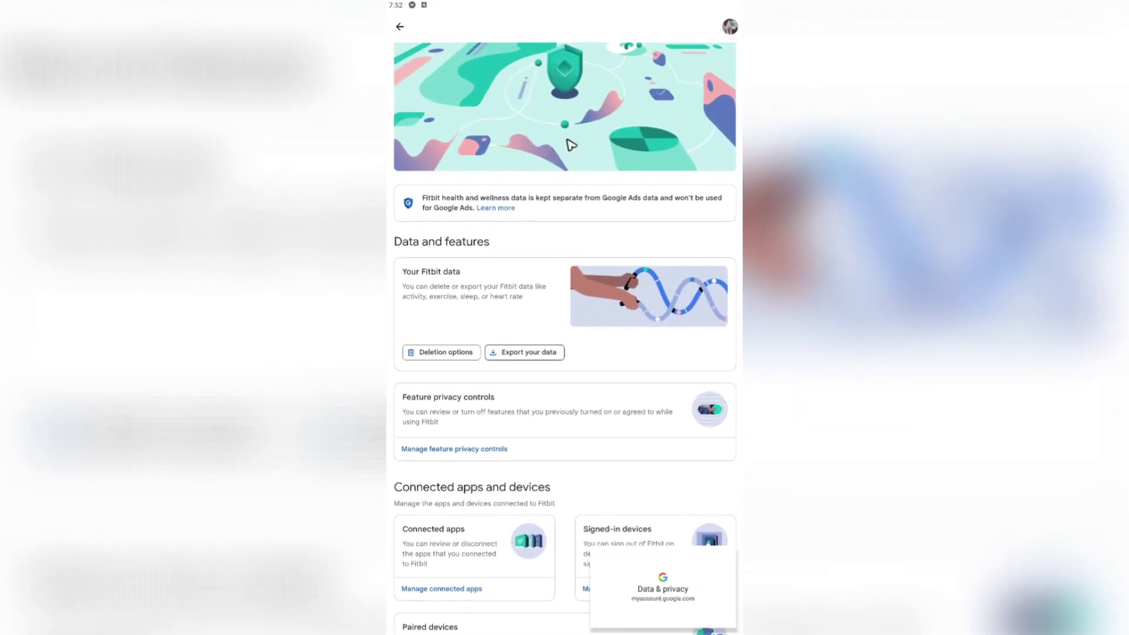
- Open Deletion options on Fitbit's data and privacy page
click(460, 361)
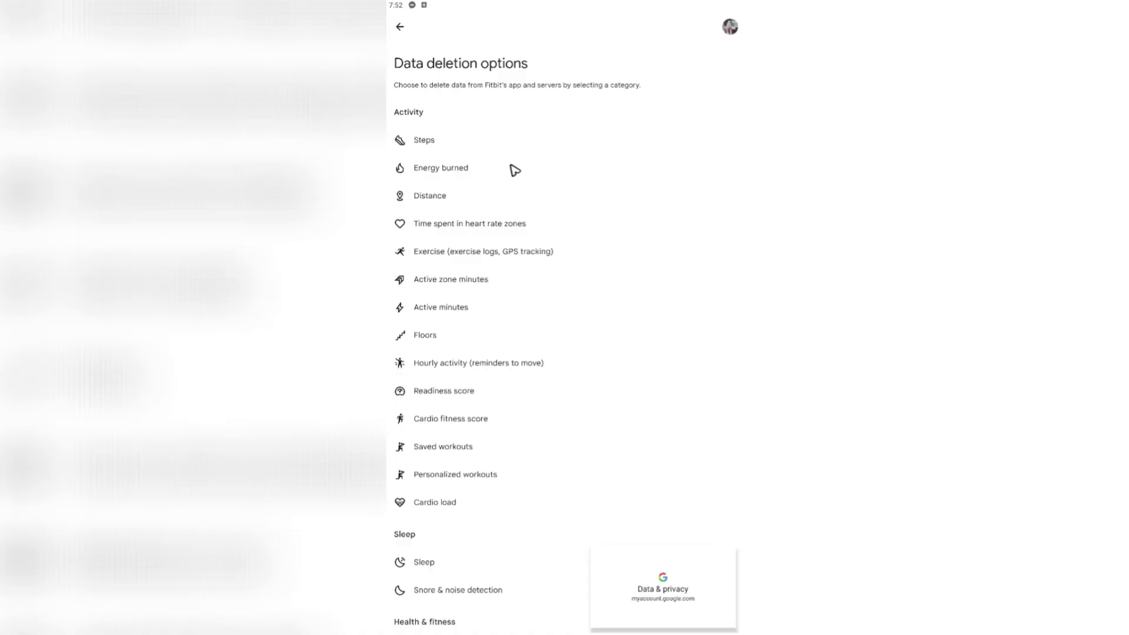
click(435, 146)
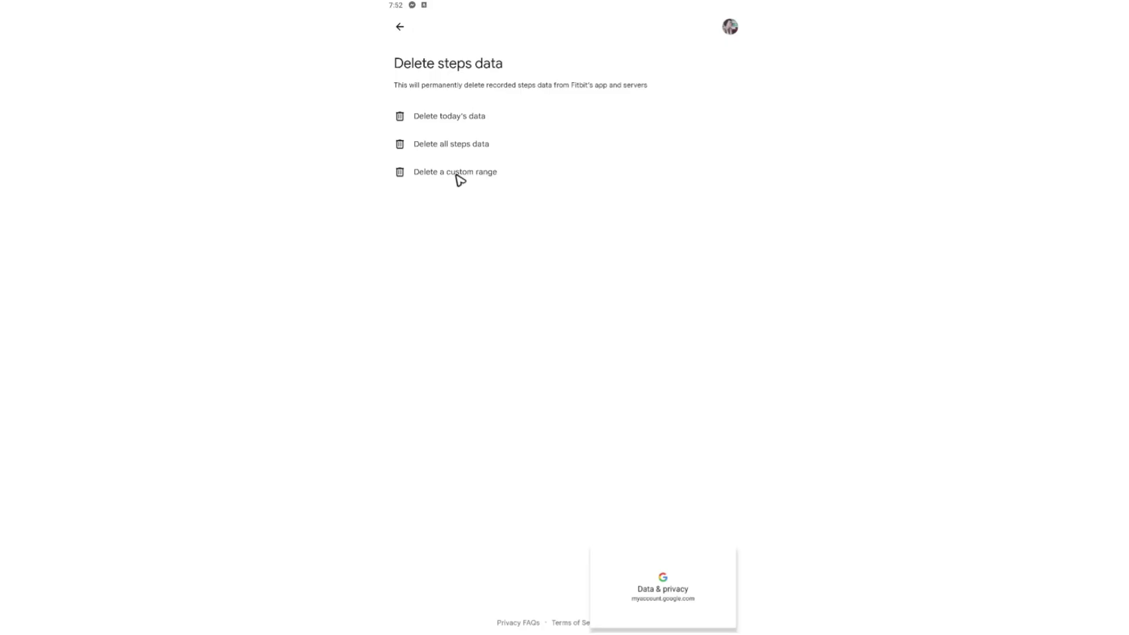
click(404, 33)
drag(487, 429, 495, 78)
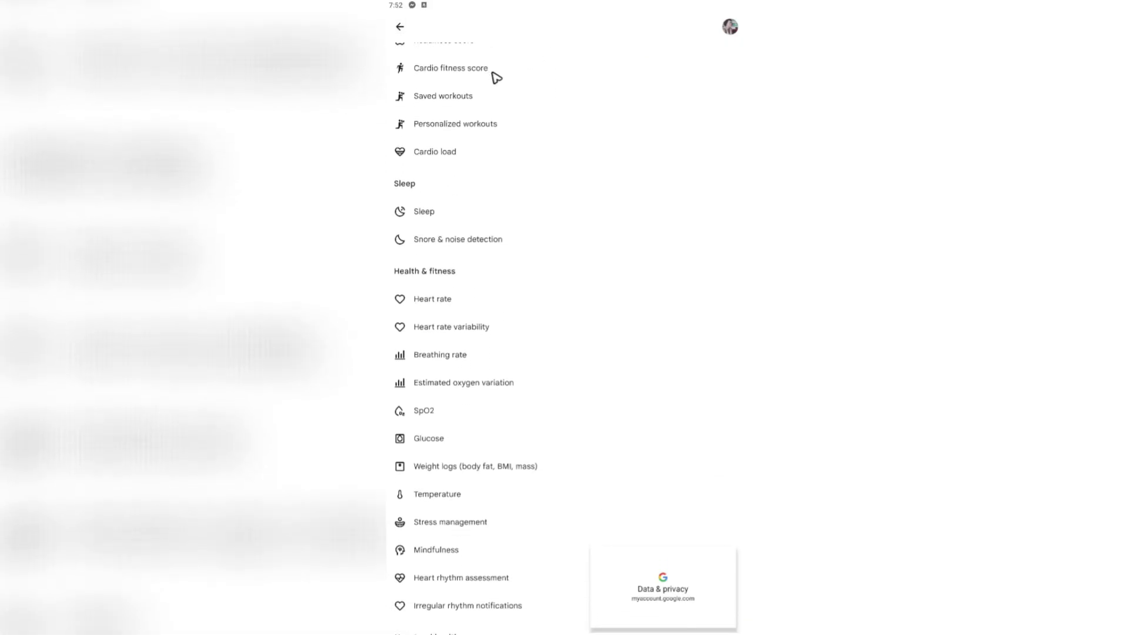
drag(504, 138, 474, 330)
click(400, 27)
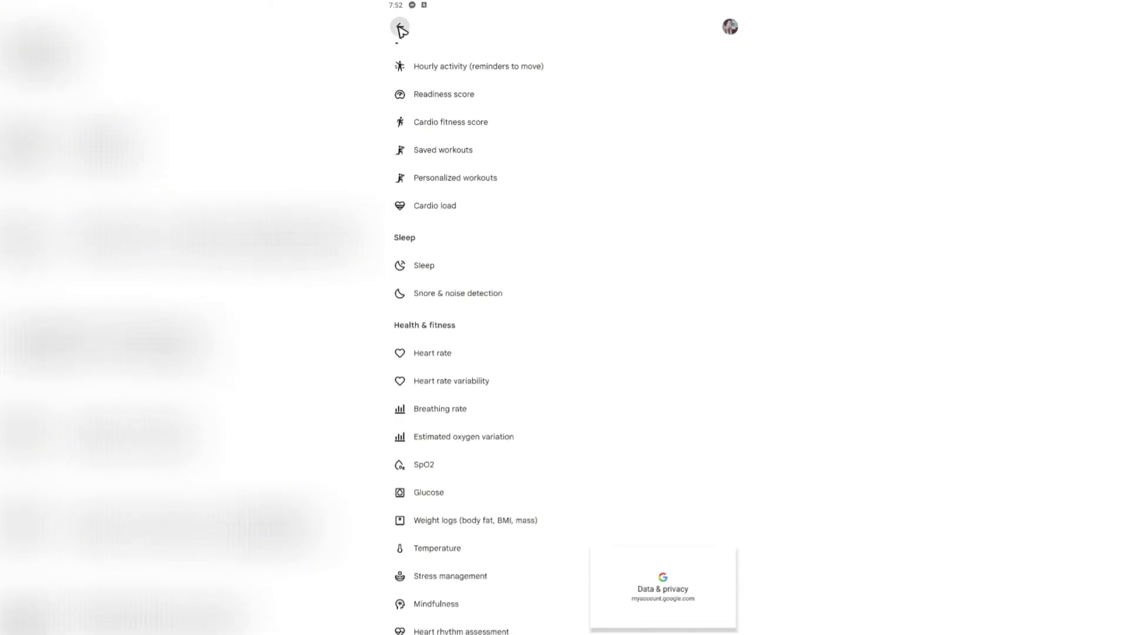
mouse_move(491, 210)
mouse_down()
mouse_move(467, 442)
mouse_move(500, 161)
mouse_up()
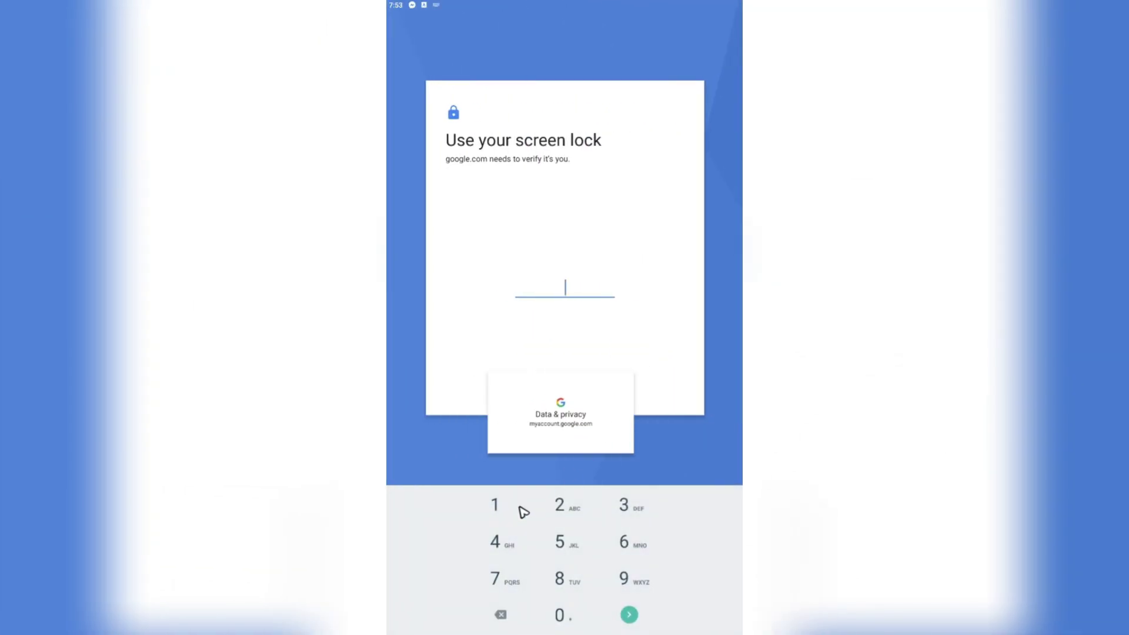
- Enter the screen lock PIN to verify identity and reach 'Delete a Google service'
click(521, 512)
click(508, 512)
click(618, 572)
click(491, 583)
click(541, 618)
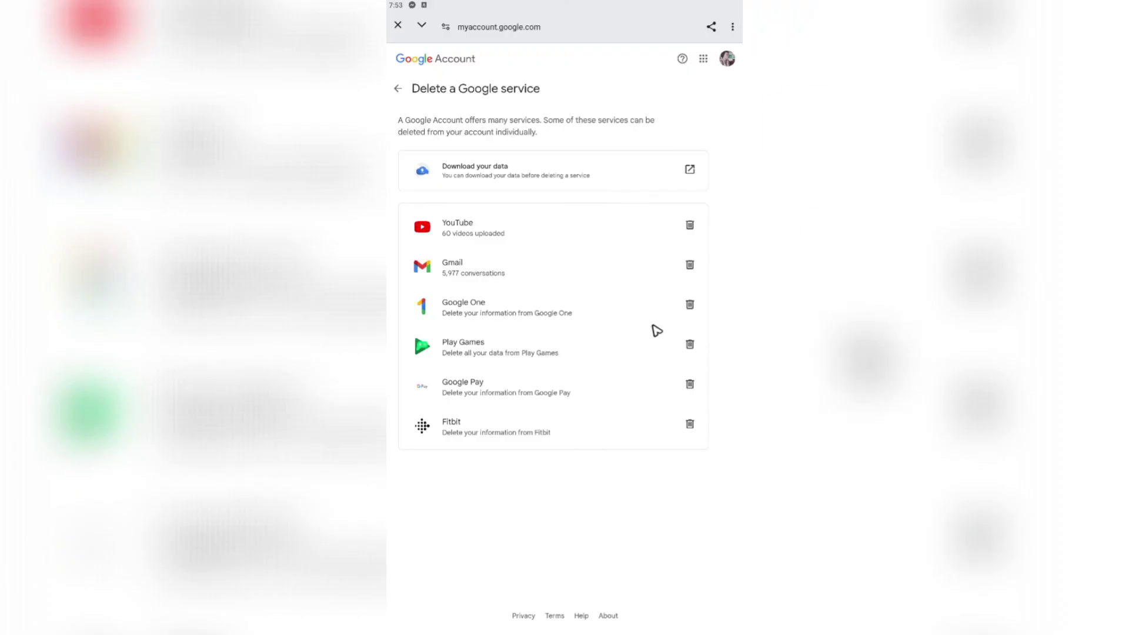